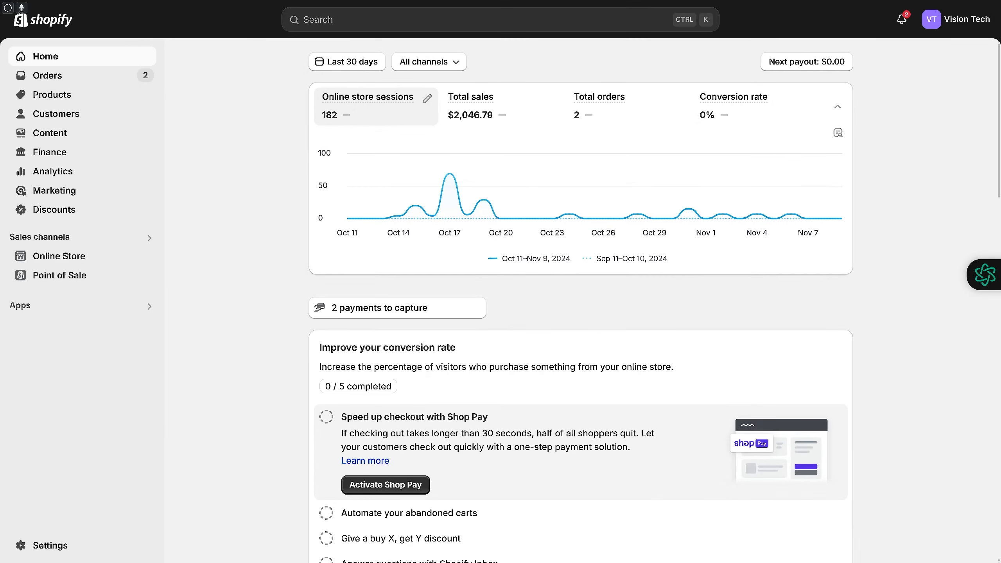
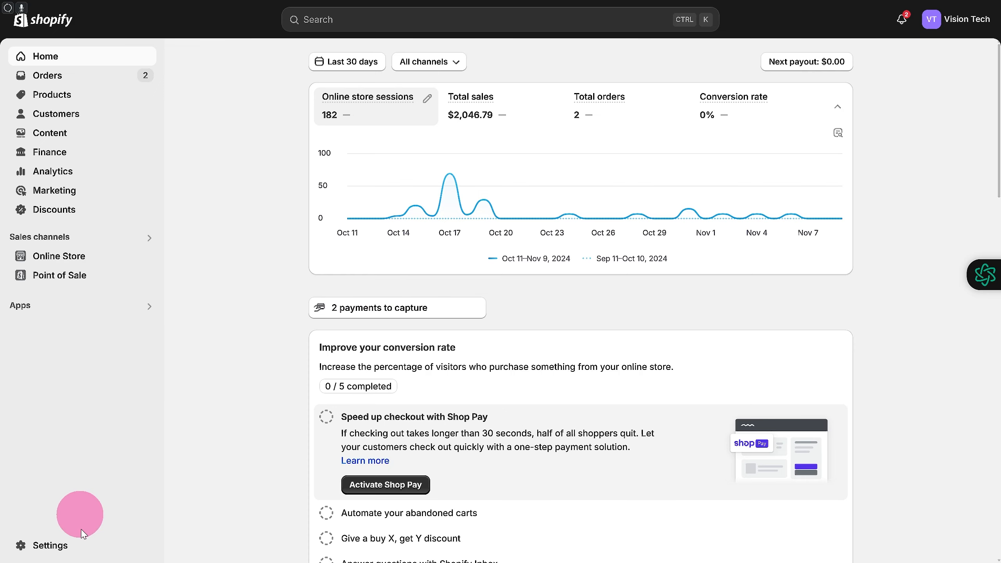
- Review the Markets settings showing United States active and International inactive
click(50, 545)
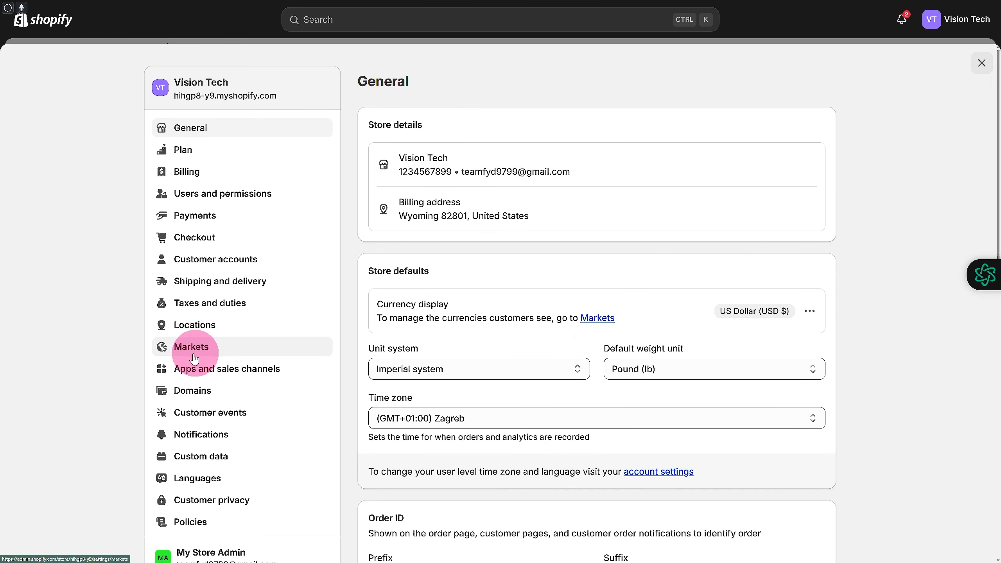
click(180, 351)
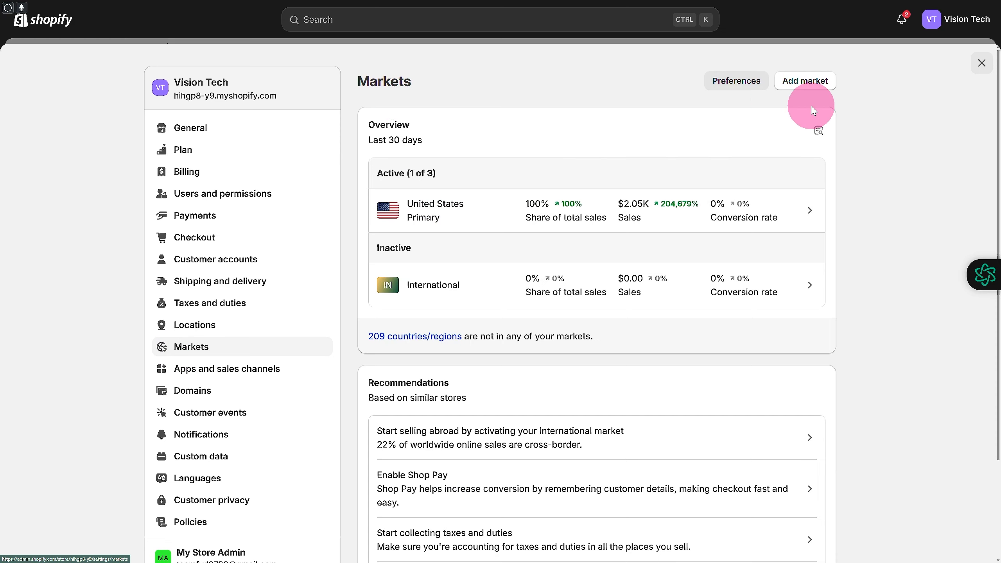
scroll(823, 126, down, 3)
scroll(822, 127, up, 1)
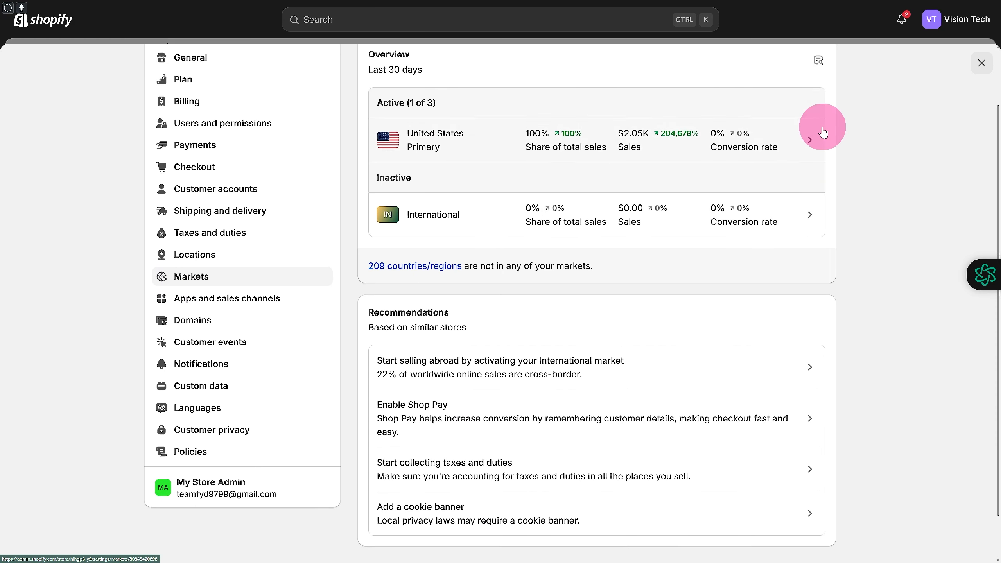
scroll(823, 131, up, 2)
- Find the Transtore app listing and advance its screenshots to the Manually Edit Your Translations slide
click(47, 19)
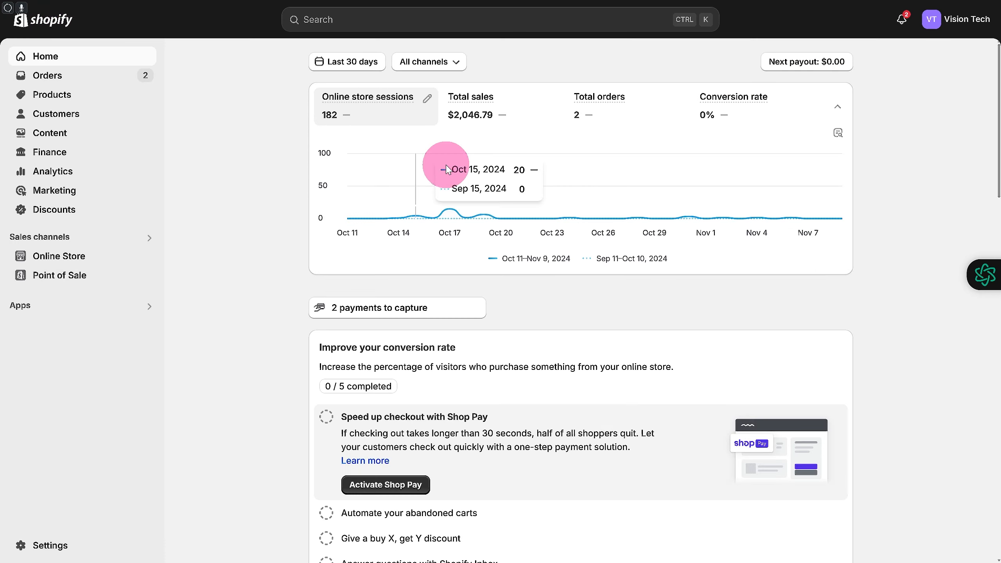
click(367, 20)
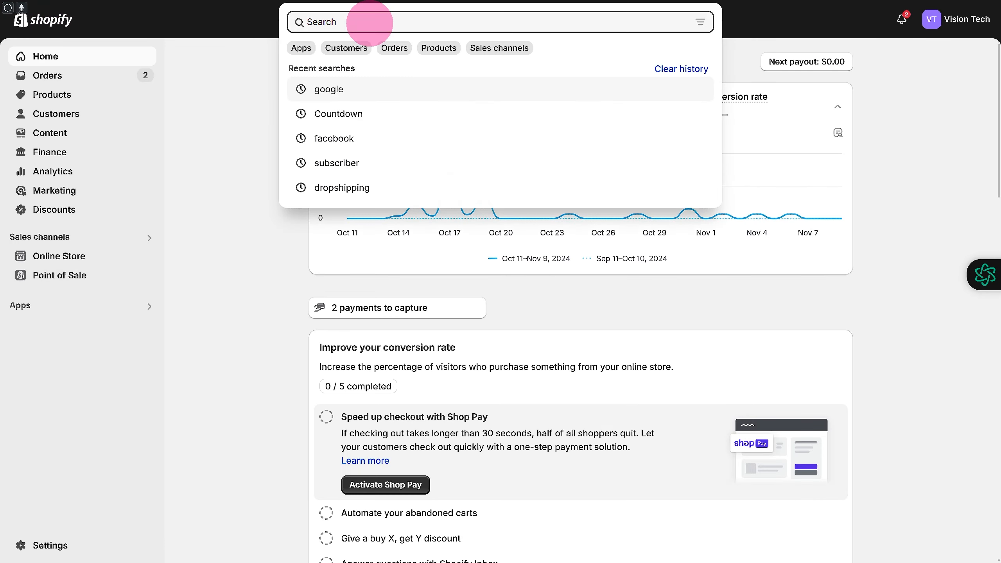
text(lan)
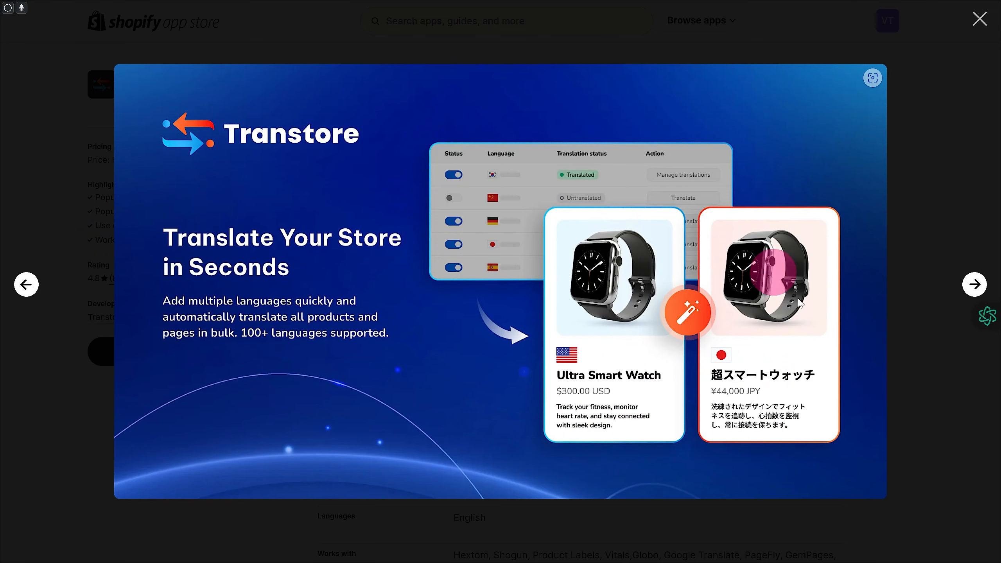
click(974, 284)
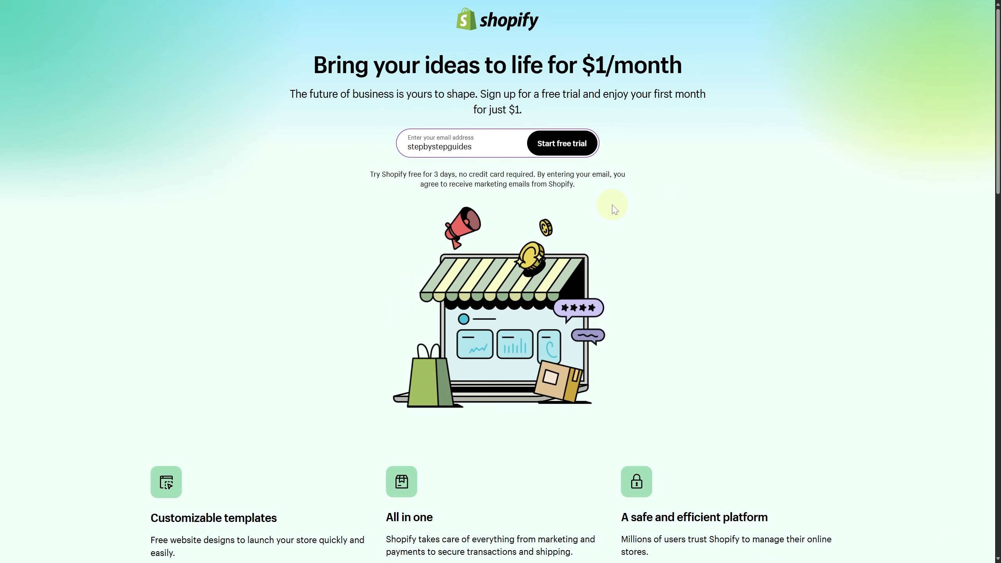
text(@gmai)
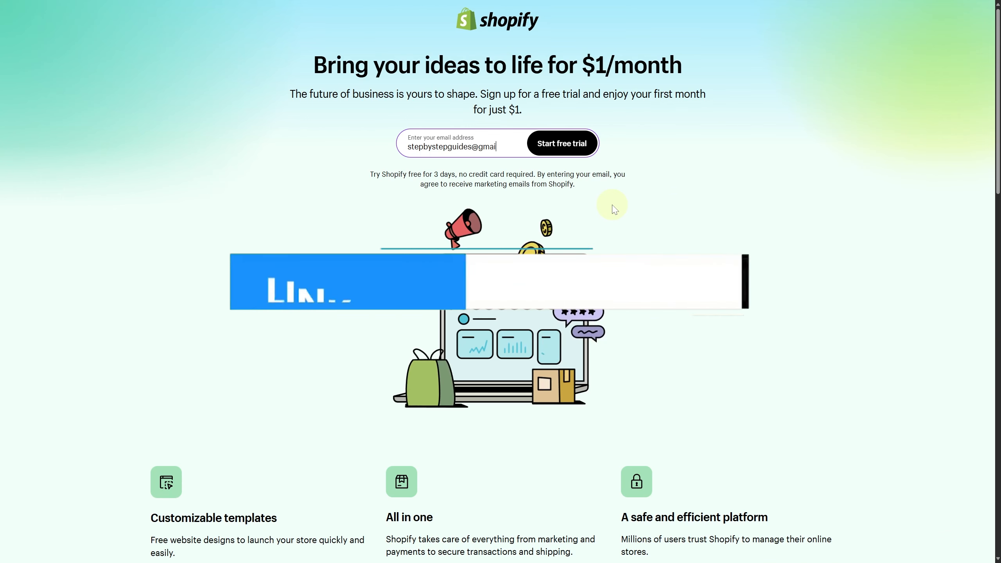
text(l.com)
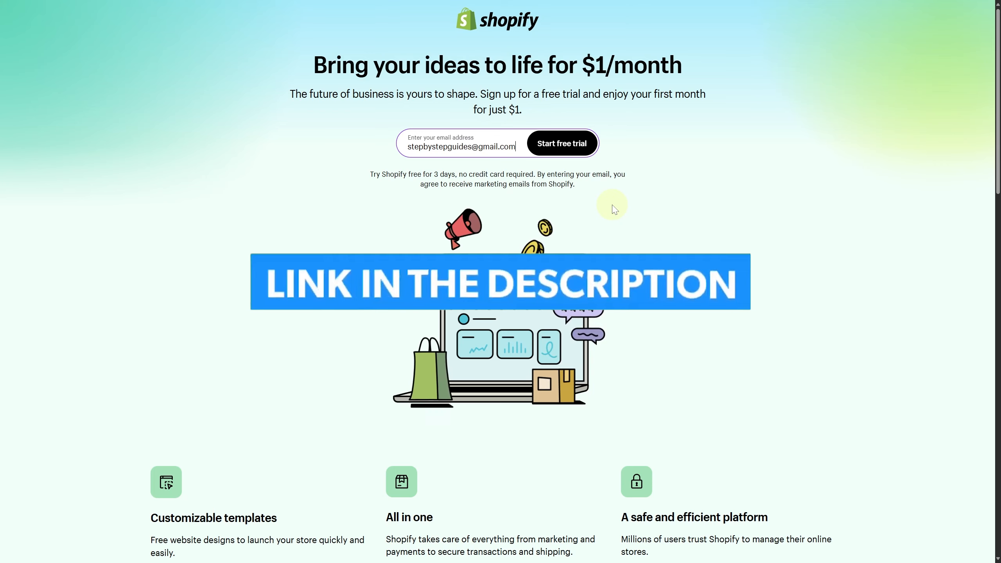
- Submit the entered email address to start the Shopify free trial
click(561, 144)
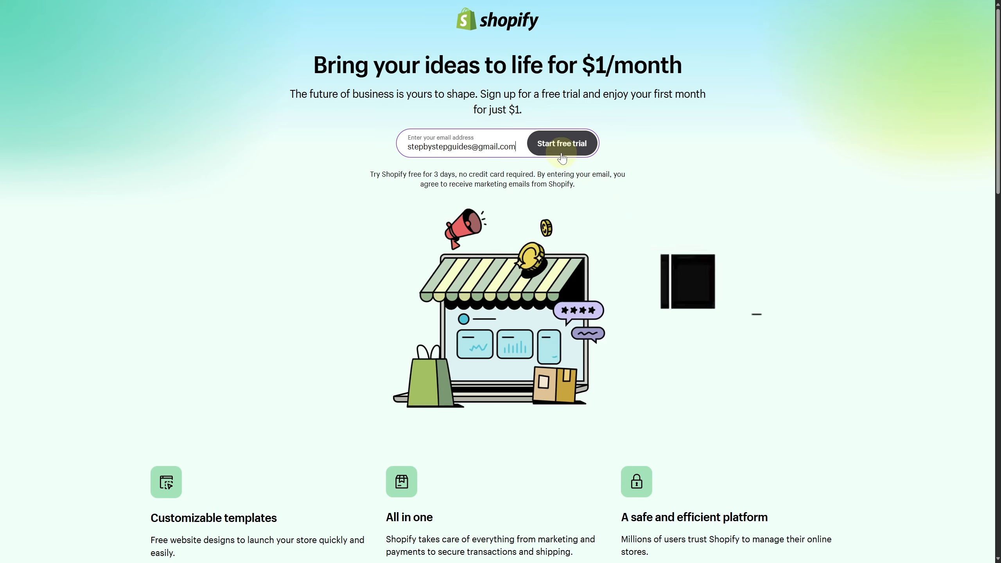